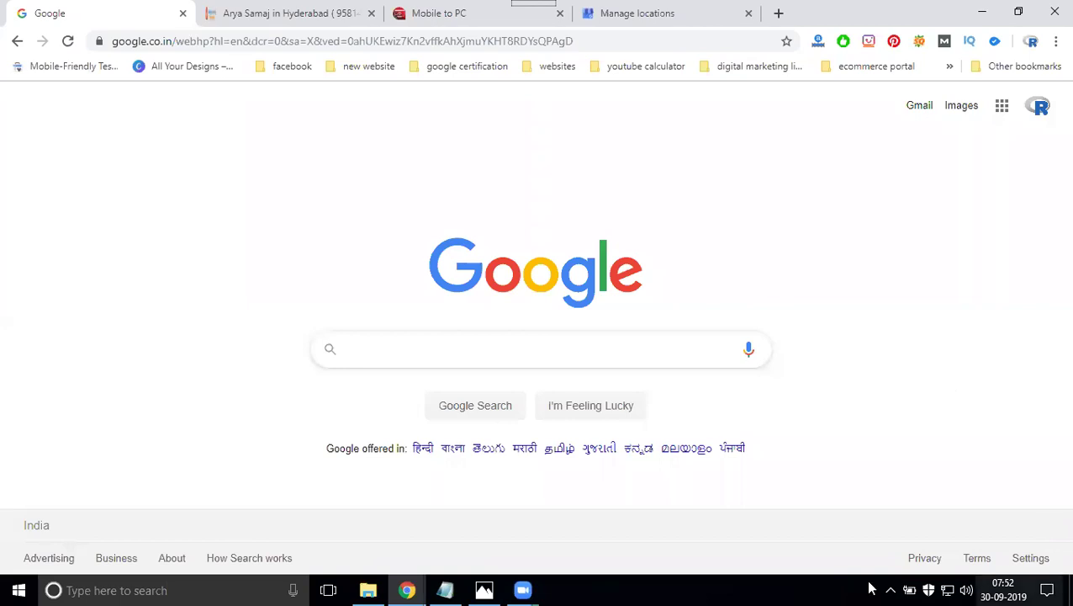
# Bring up the google-maps-rating-notification-2.png screenshot of the Maps 'Rate your visit' notification in Photos
pyautogui.hotkey('alt', 'Tab')
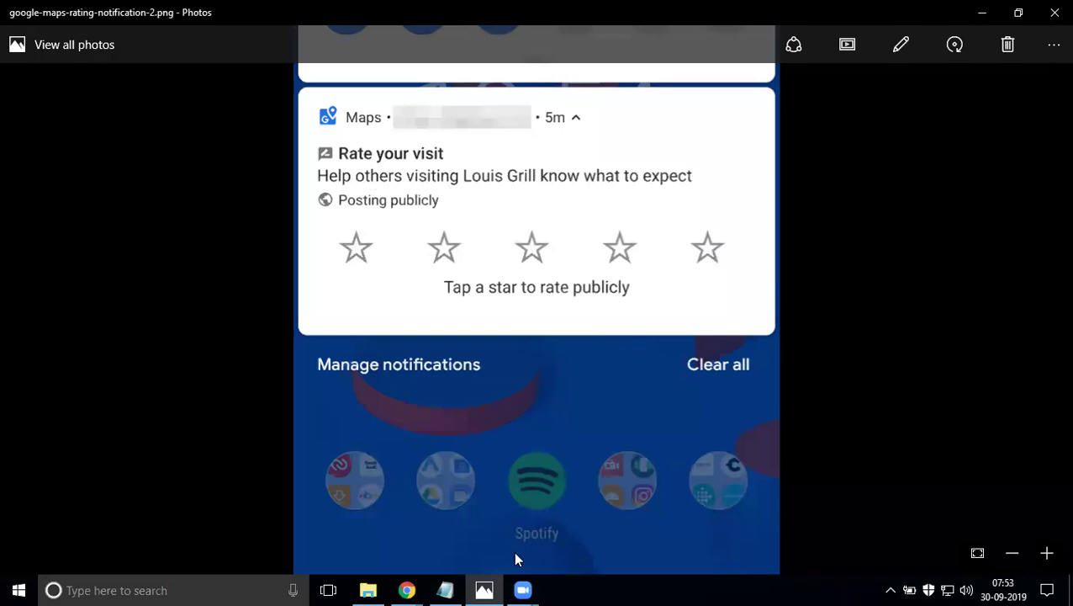
# Minimize Photos so Chrome's Google homepage is in front again
pyautogui.click(485, 590)
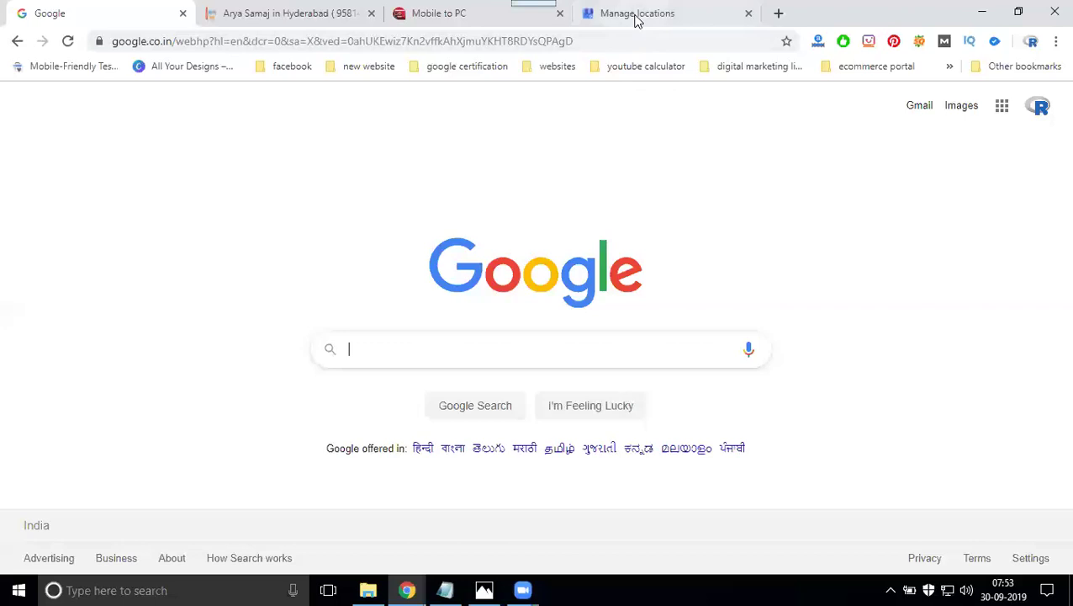
# Filter Manage locations to the Arya Samaj group, then switch to the aryasamajkismatpur.com website
pyautogui.click(637, 15)
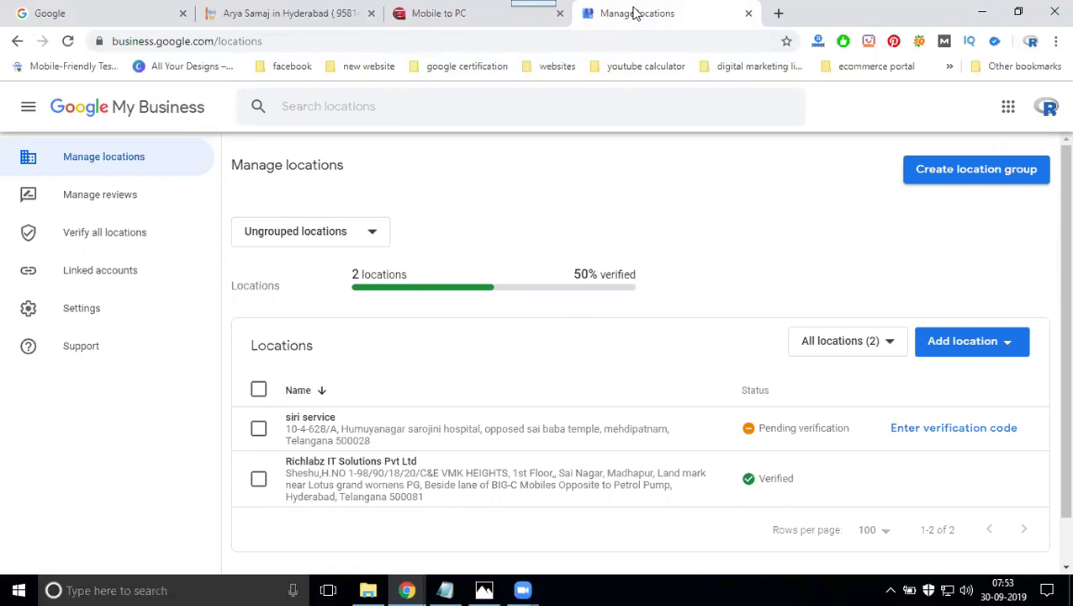
pyautogui.click(343, 242)
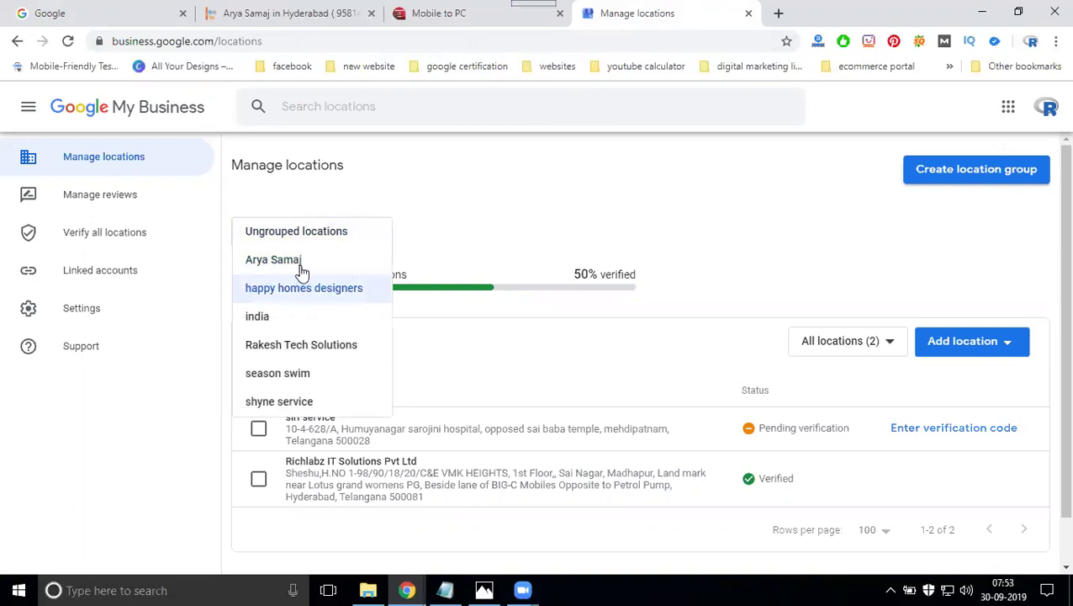
pyautogui.click(301, 261)
pyautogui.click(270, 8)
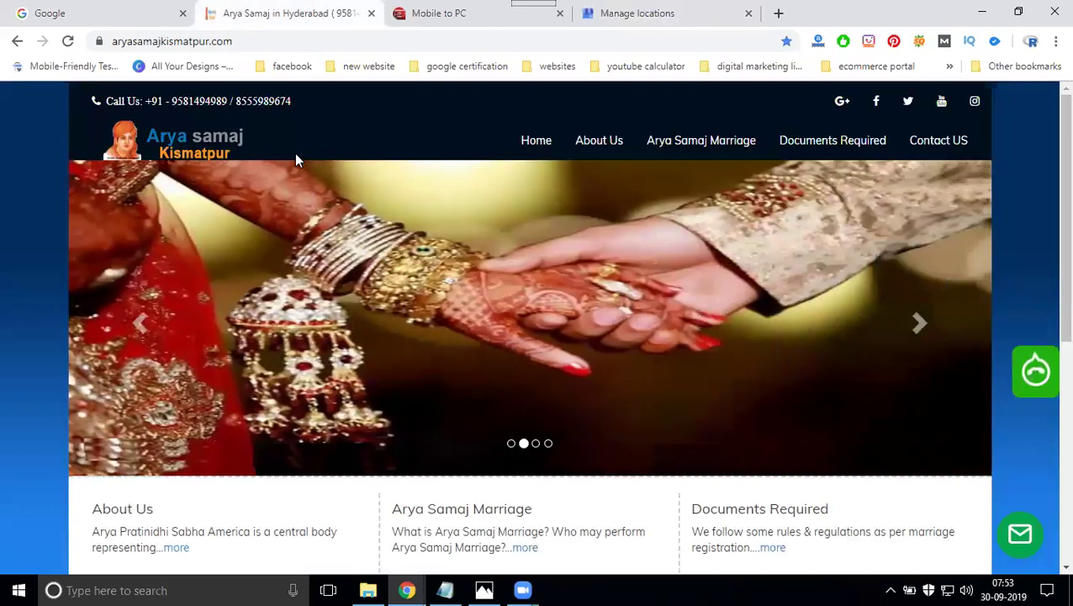
pyautogui.moveTo(302, 165)
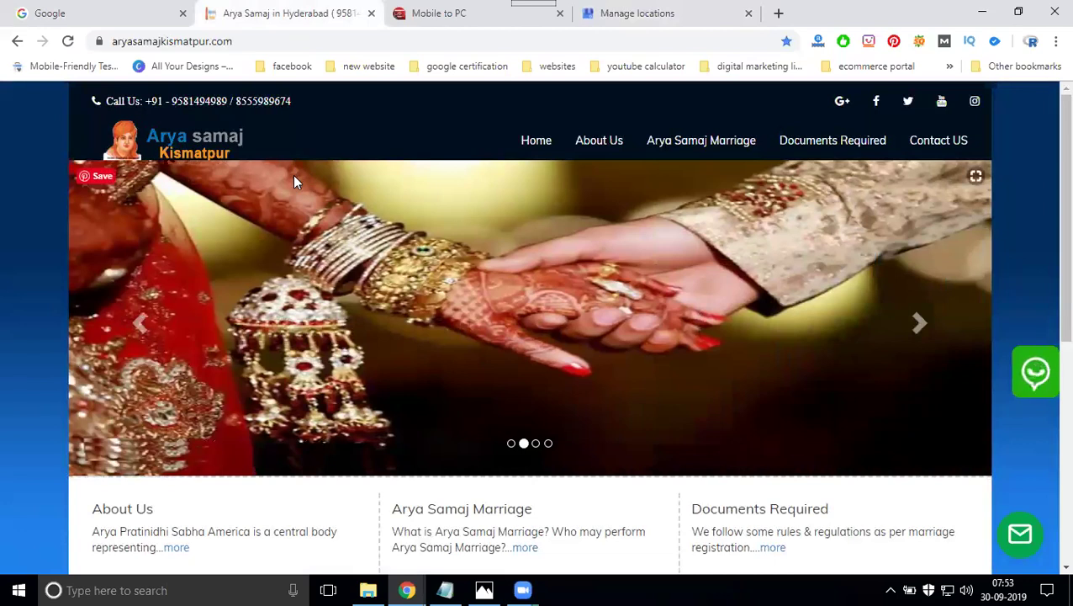
# Open Messaging for the arya samaj in kismatpur Hyderabad listing and its Google Play app link
pyautogui.click(615, 14)
pyautogui.scroll(-3, 367, 286)
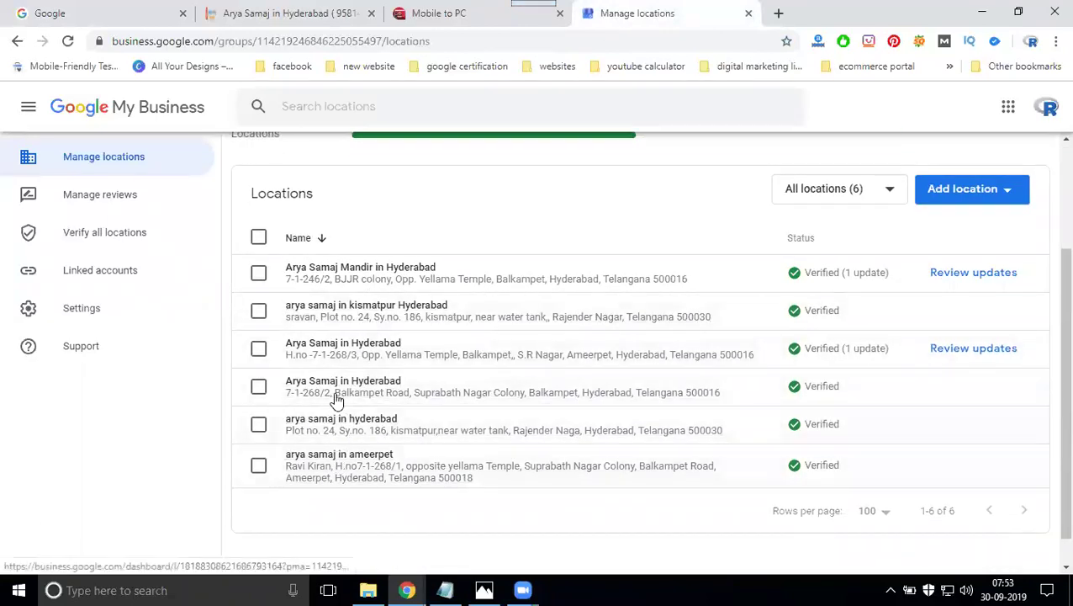
pyautogui.click(335, 305)
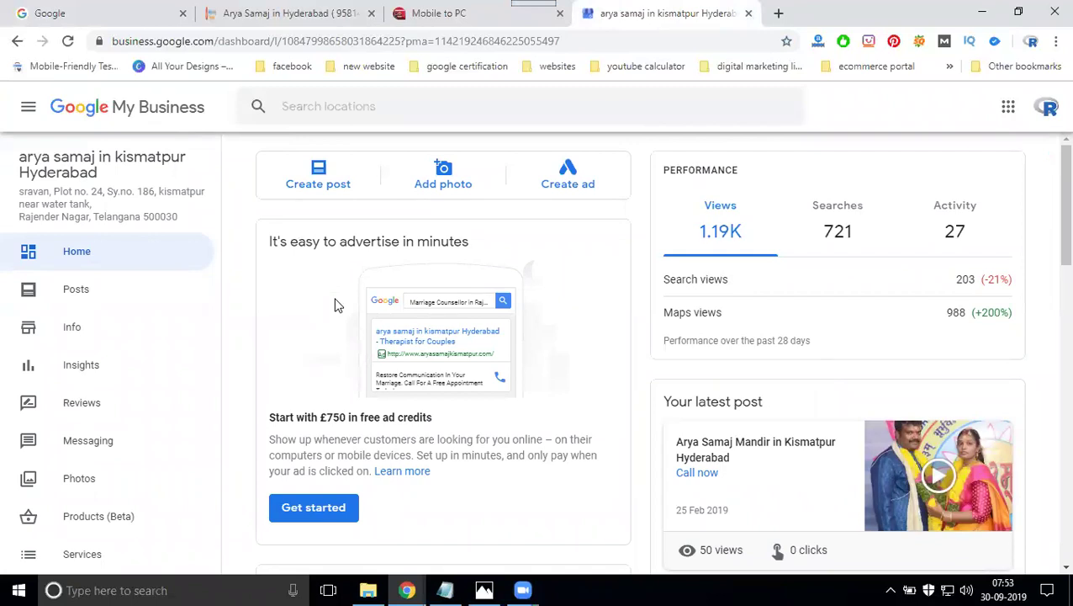
pyautogui.scroll(-2, 91, 253)
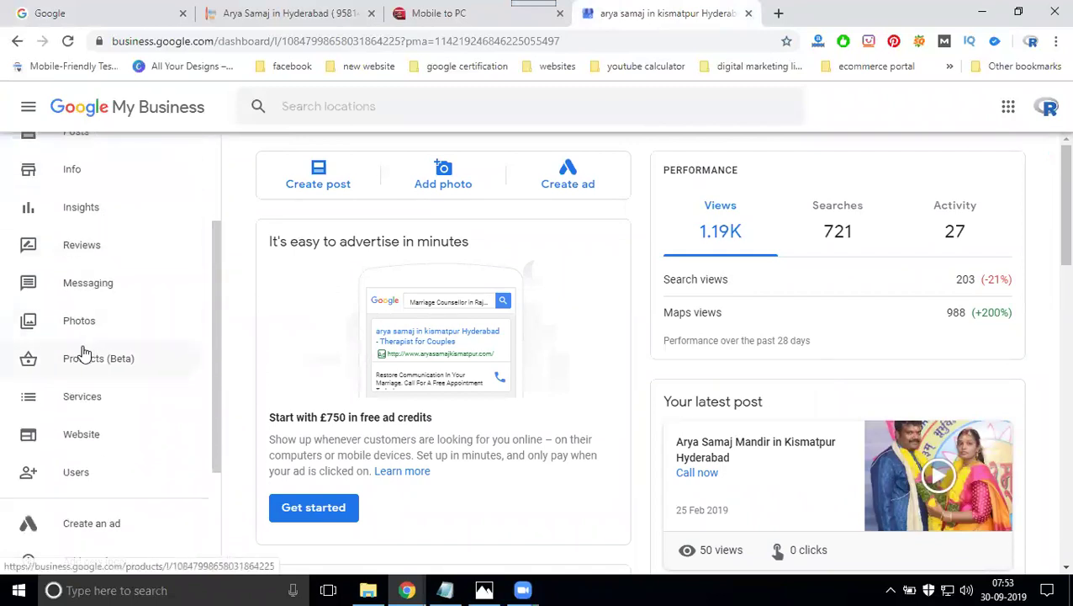
pyautogui.click(92, 285)
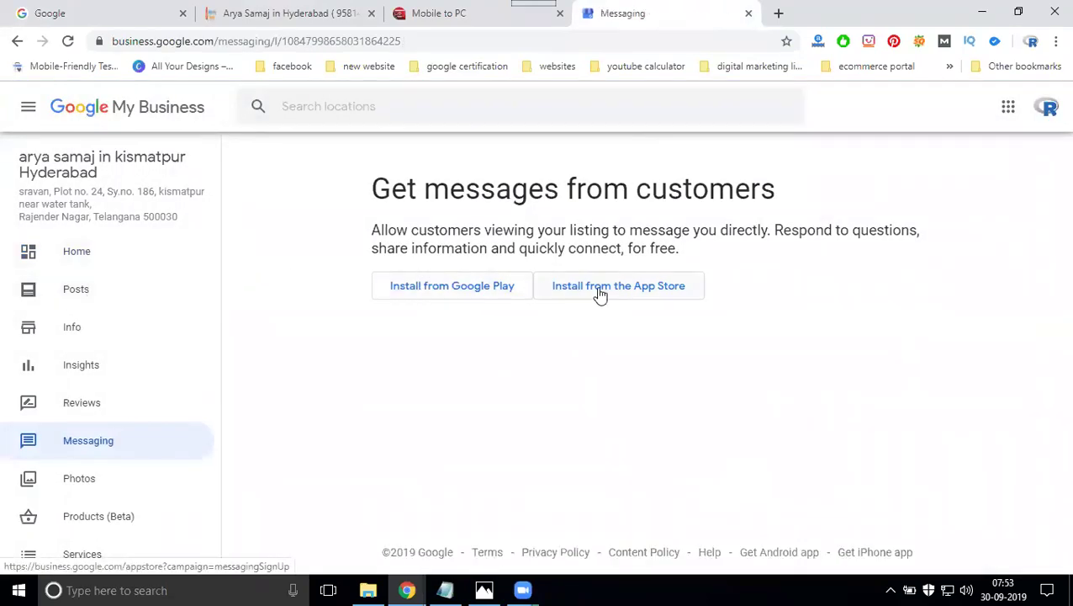
pyautogui.click(461, 295)
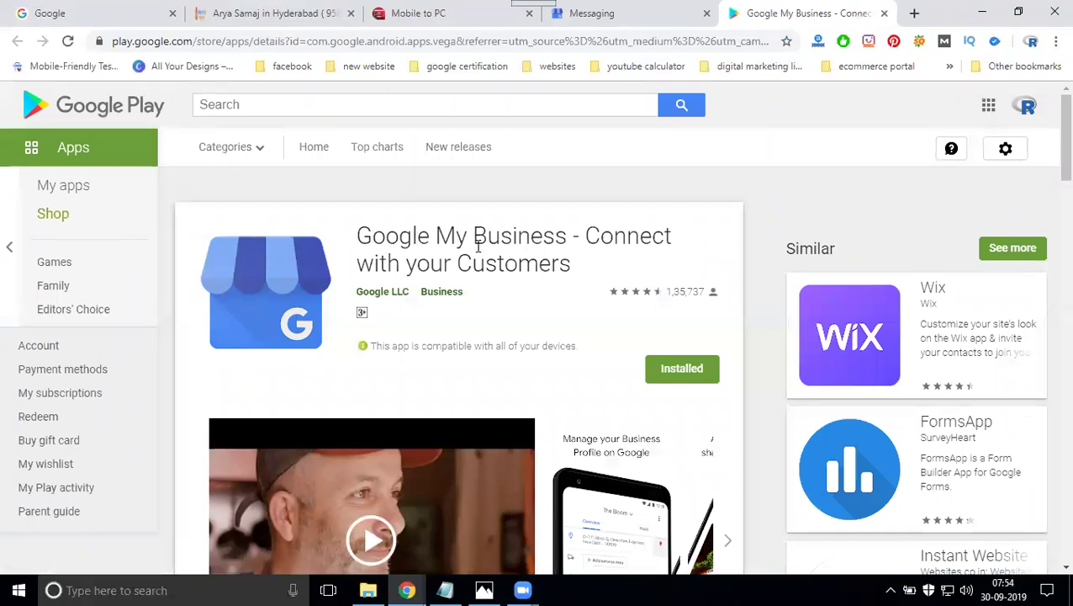
# Confirm on Google Play that My Business is installed, then switch to the Mobile to PC phone mirror
pyautogui.scroll(-3, 469, 254)
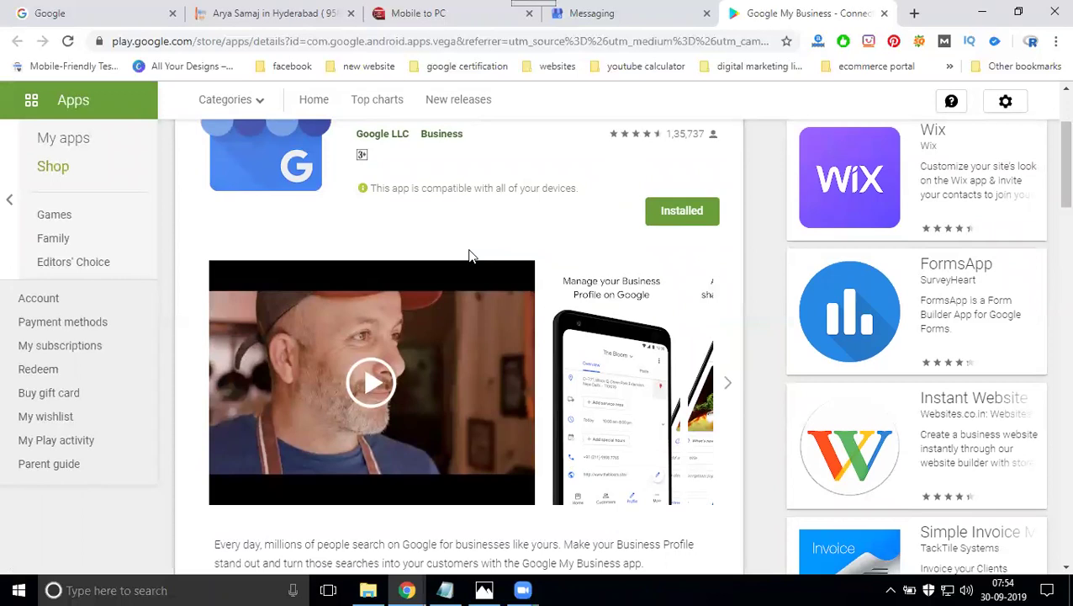
pyautogui.click(625, 13)
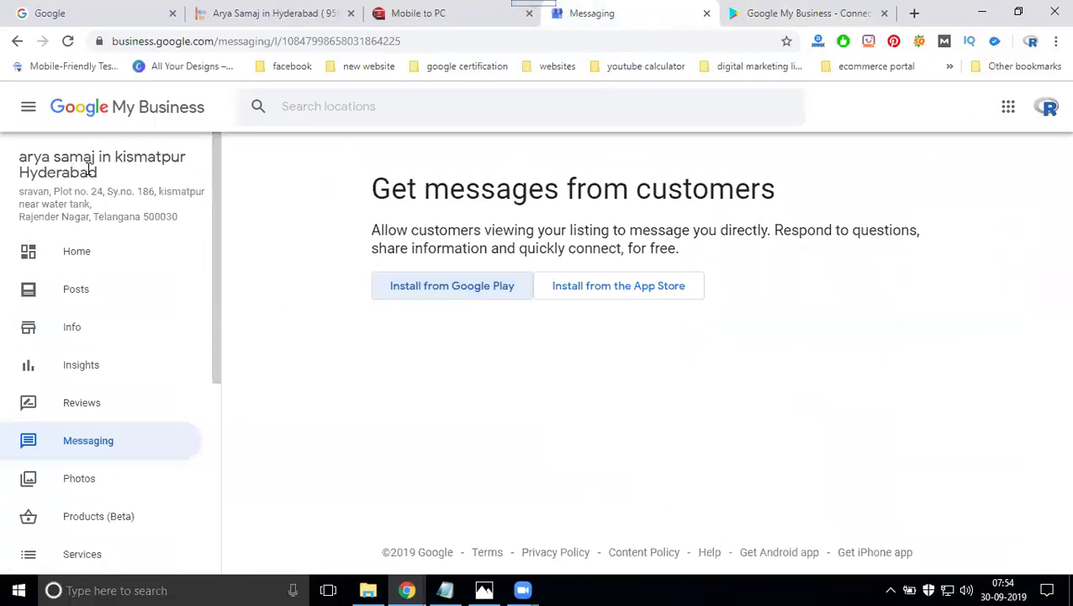
pyautogui.click(405, 17)
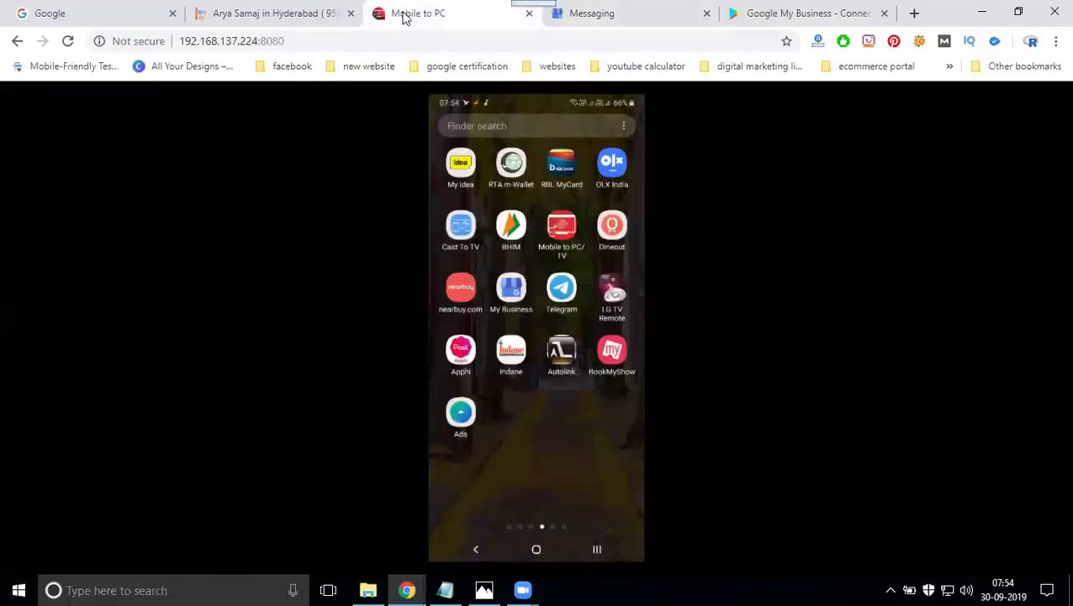
# Launch My Business on the mirrored phone and go to Customers > Messages
pyautogui.click(510, 294)
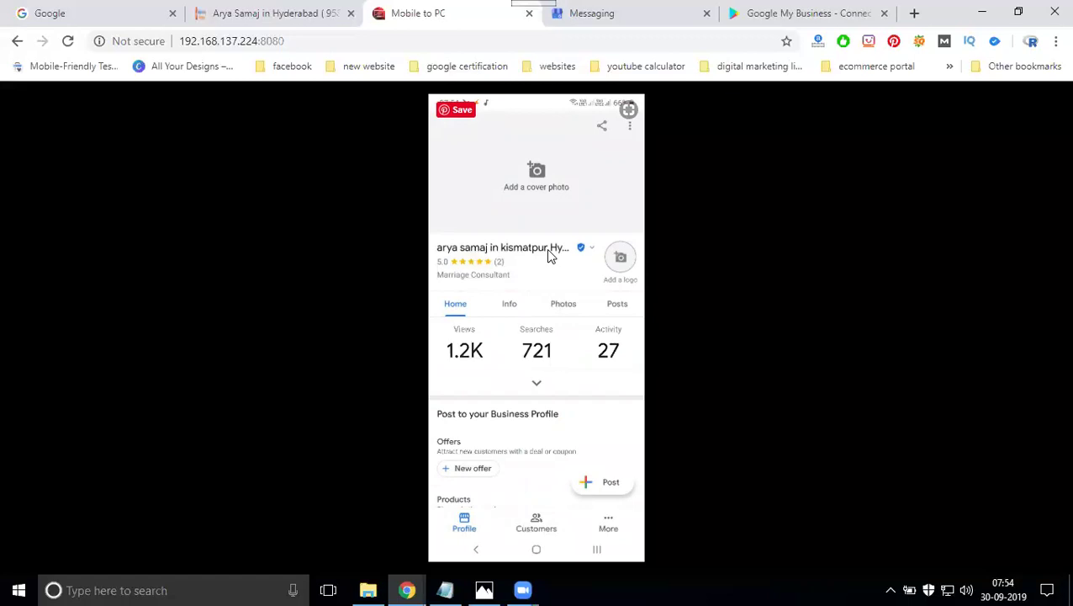
pyautogui.click(536, 525)
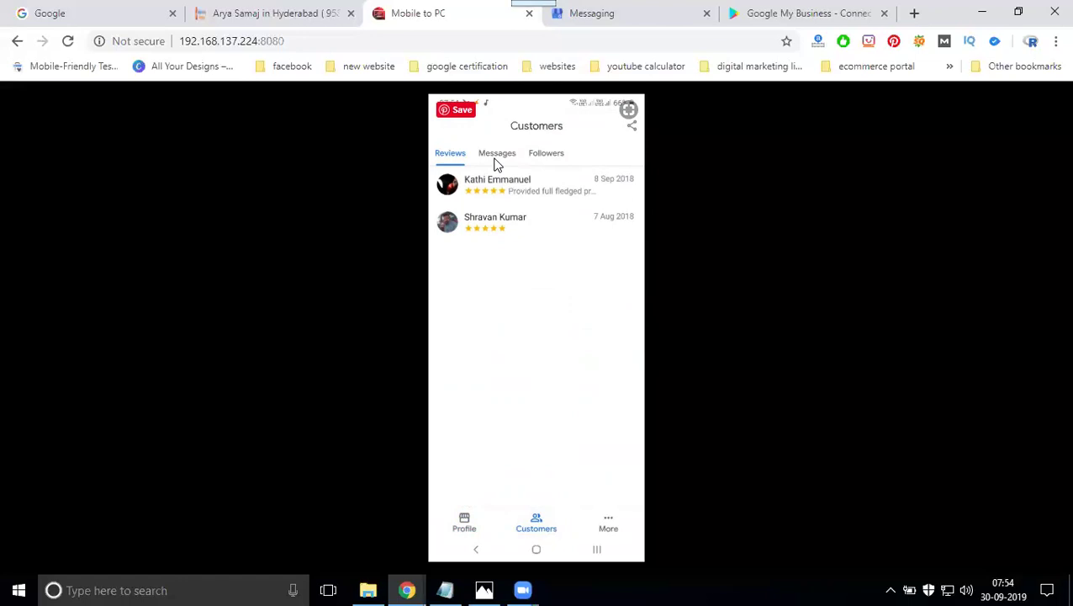
pyautogui.click(496, 158)
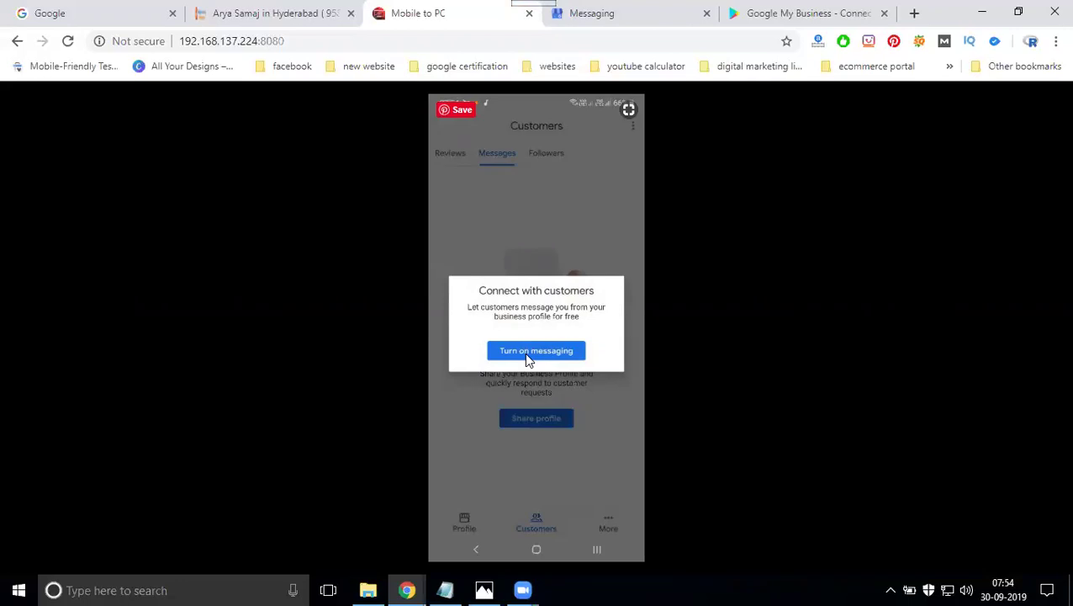
# Turn on messaging from the Connect with customers prompt, then return to Chrome's Google tab
pyautogui.click(525, 355)
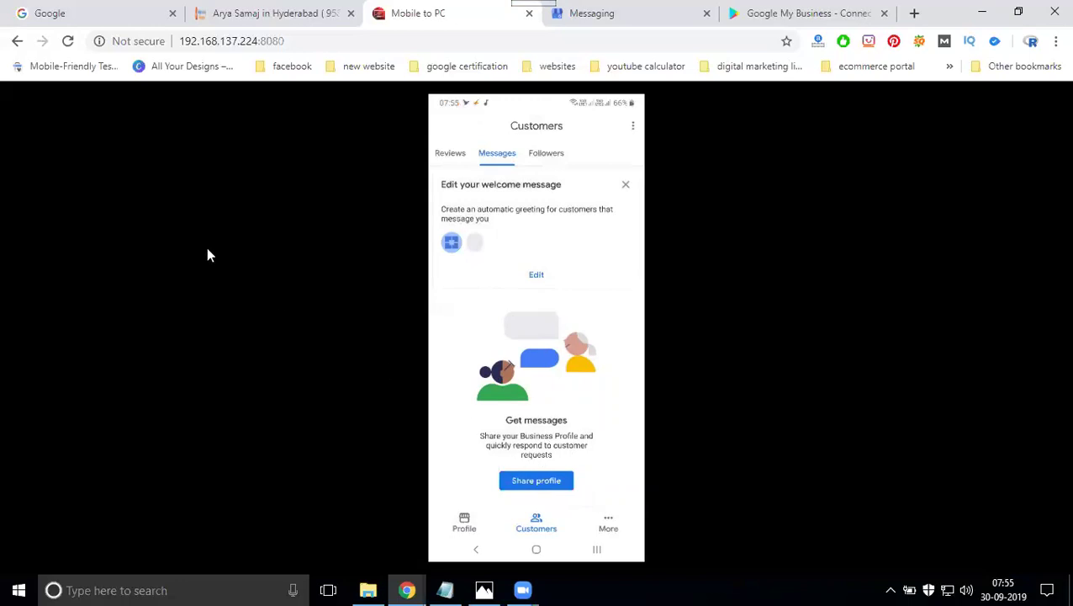
pyautogui.click(81, 14)
# Search Google for 'arya samaj in kismatpur' and open the full list of local listings
pyautogui.write('arya s')
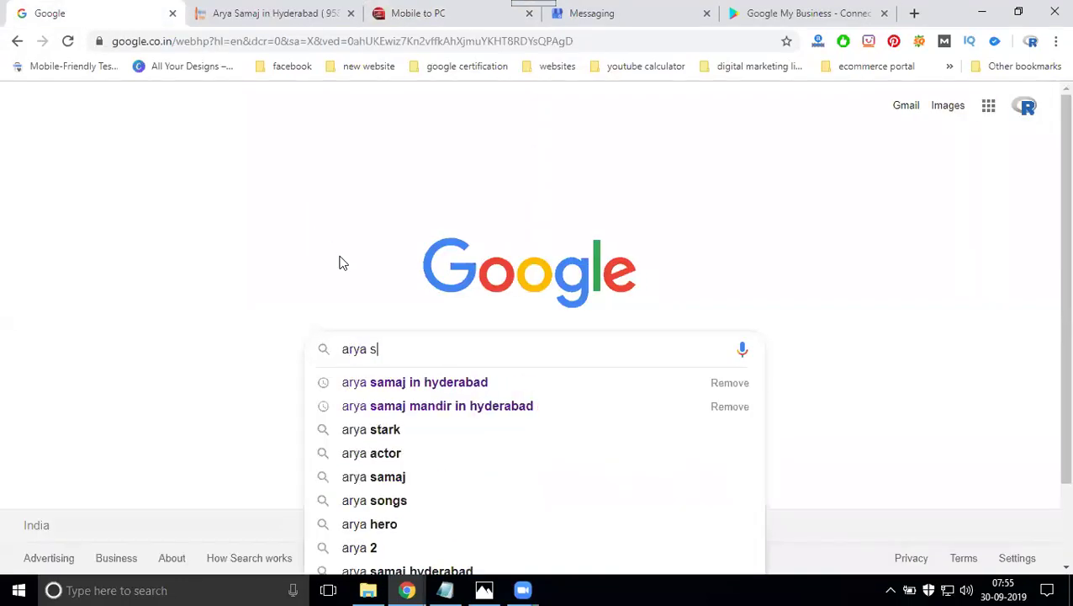
pyautogui.write('amaj in kisa')
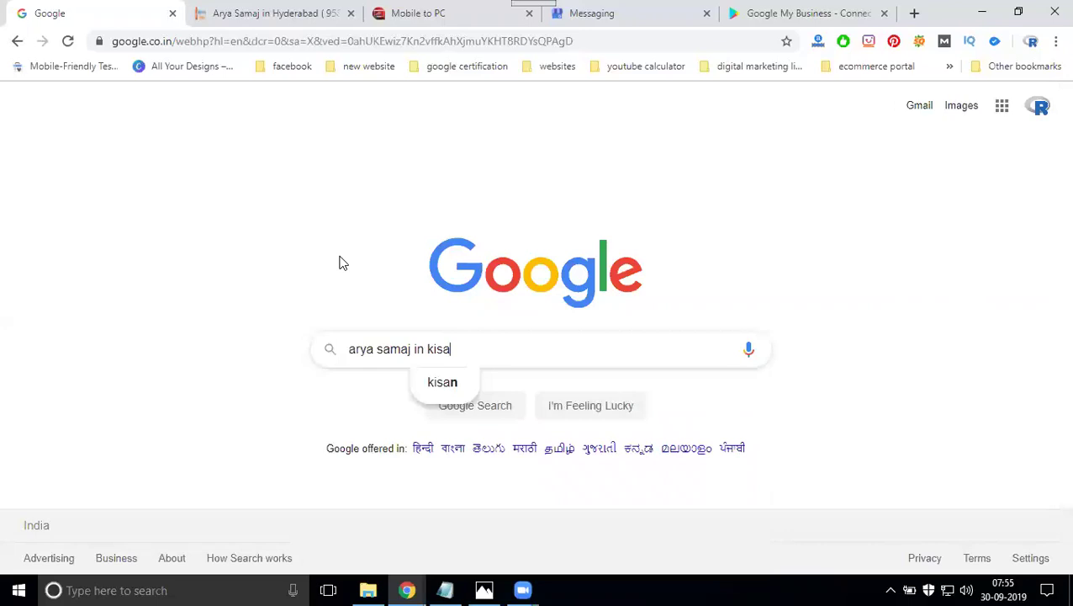
pyautogui.press('BackSpace')
pyautogui.write('matpur')
pyautogui.press('Return')
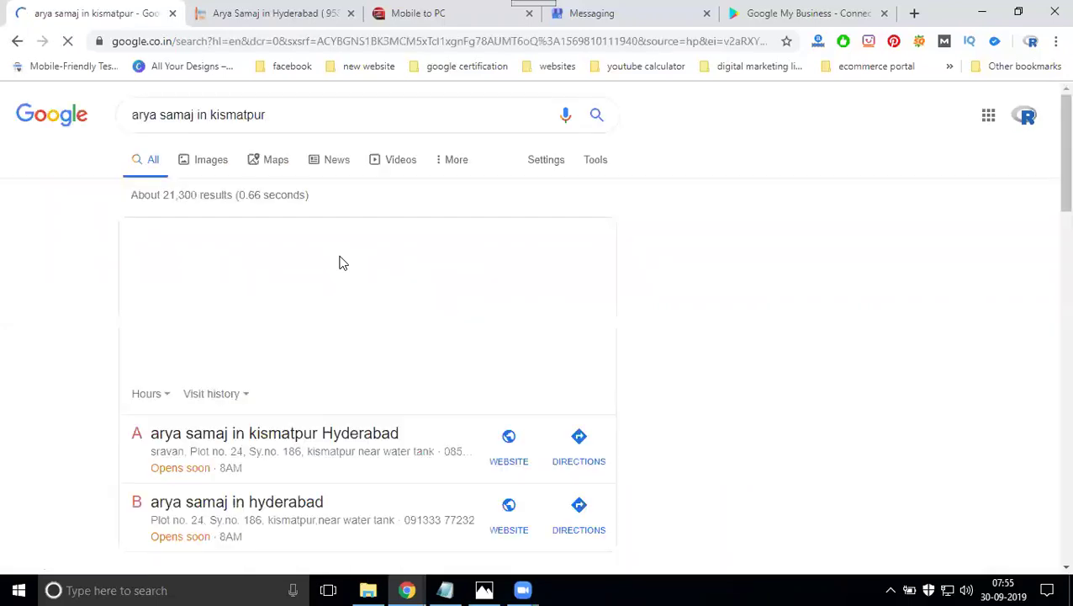
pyautogui.scroll(-1, 313, 391)
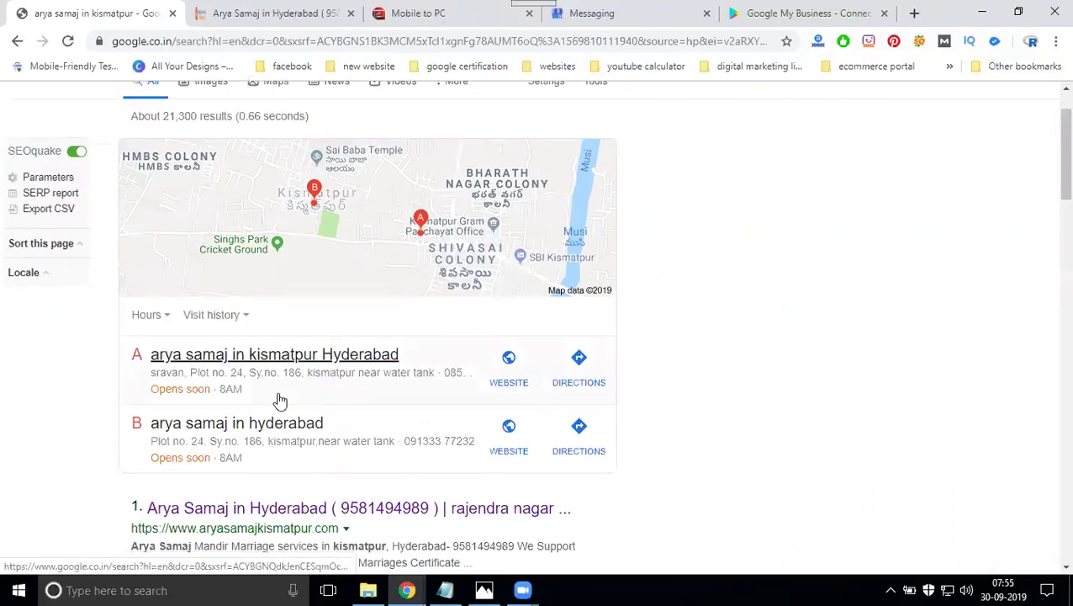
pyautogui.click(249, 367)
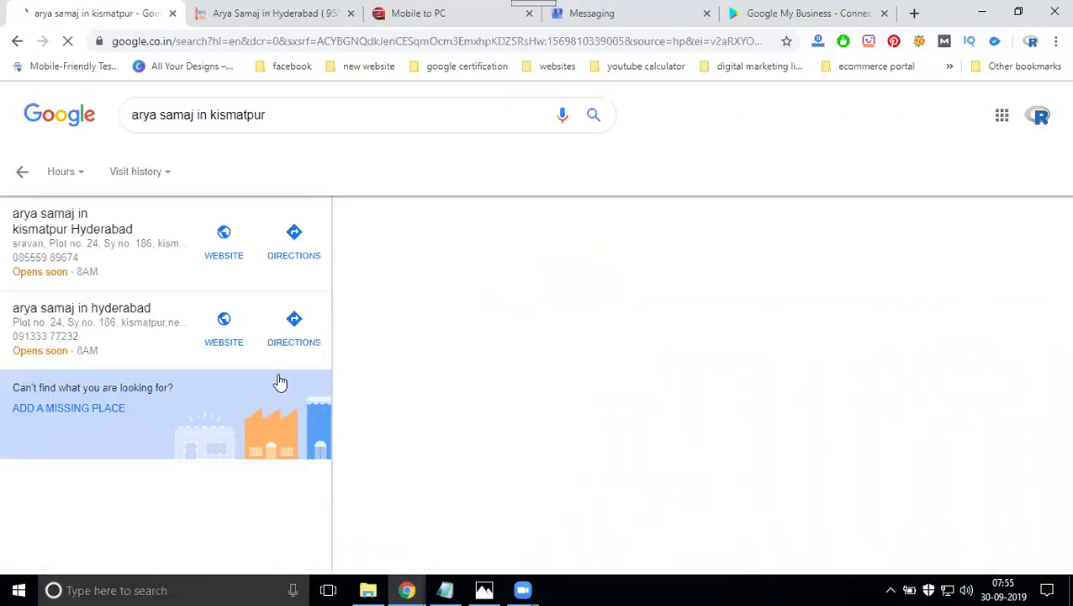
# Post the question 'where is located' on the arya samaj in kismatpur Hyderabad listing
pyautogui.click(59, 224)
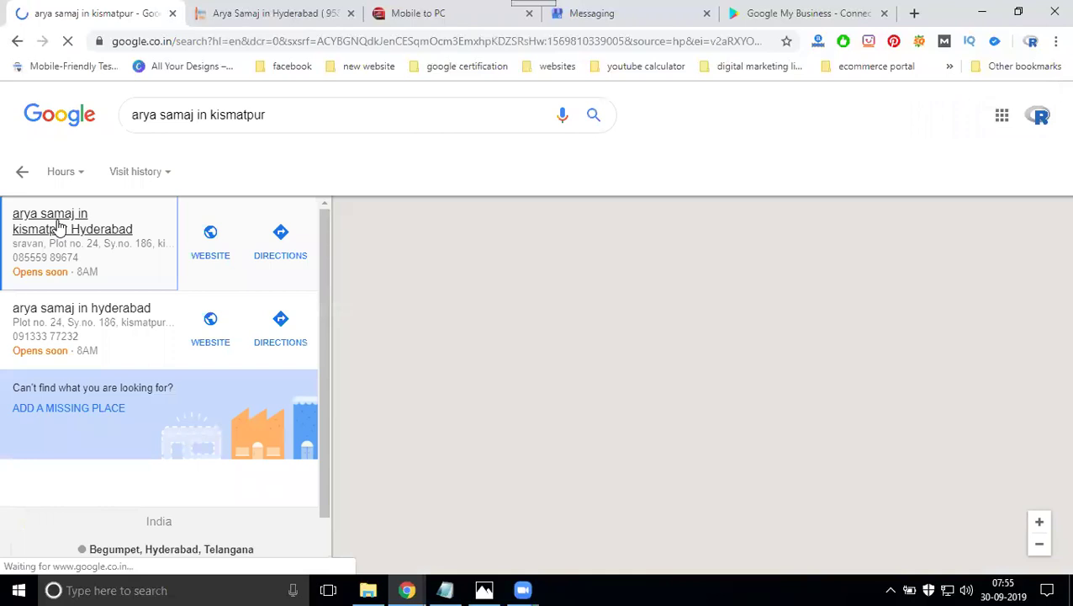
pyautogui.scroll(-3, 665, 402)
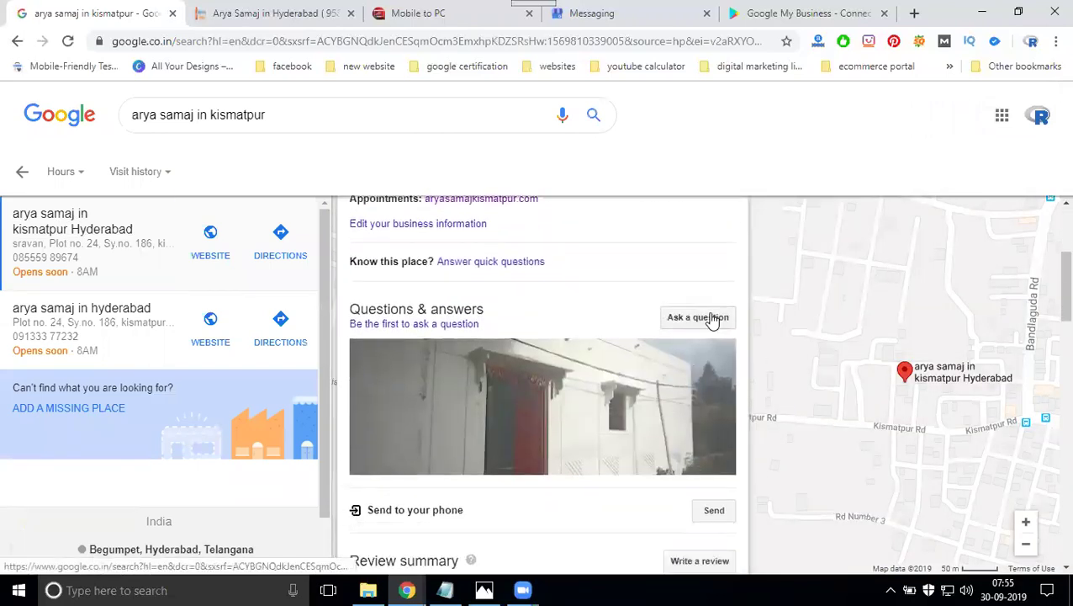
pyautogui.click(697, 318)
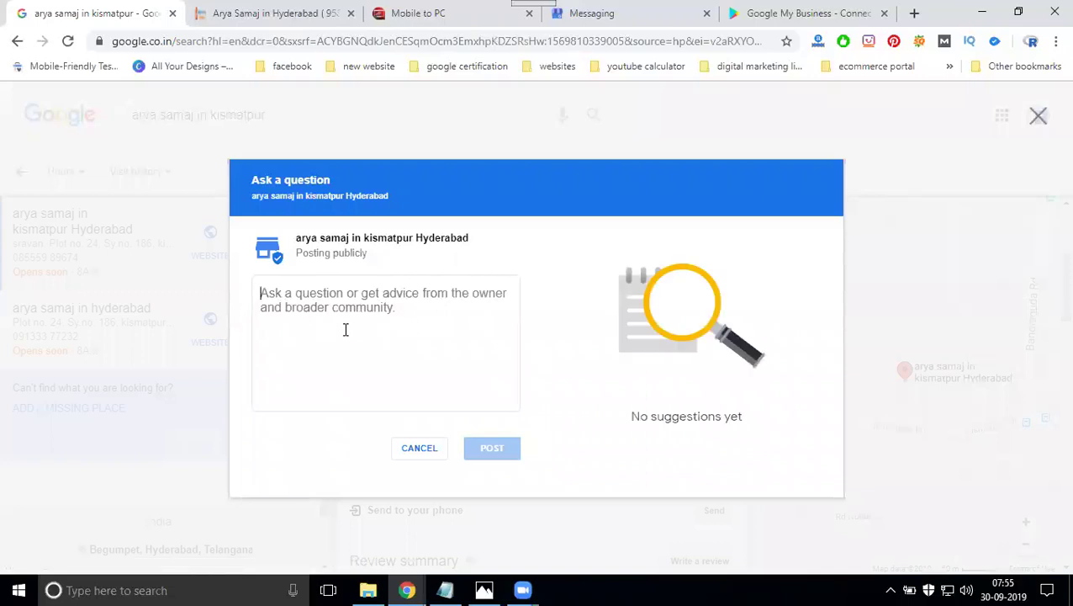
pyautogui.write('w')
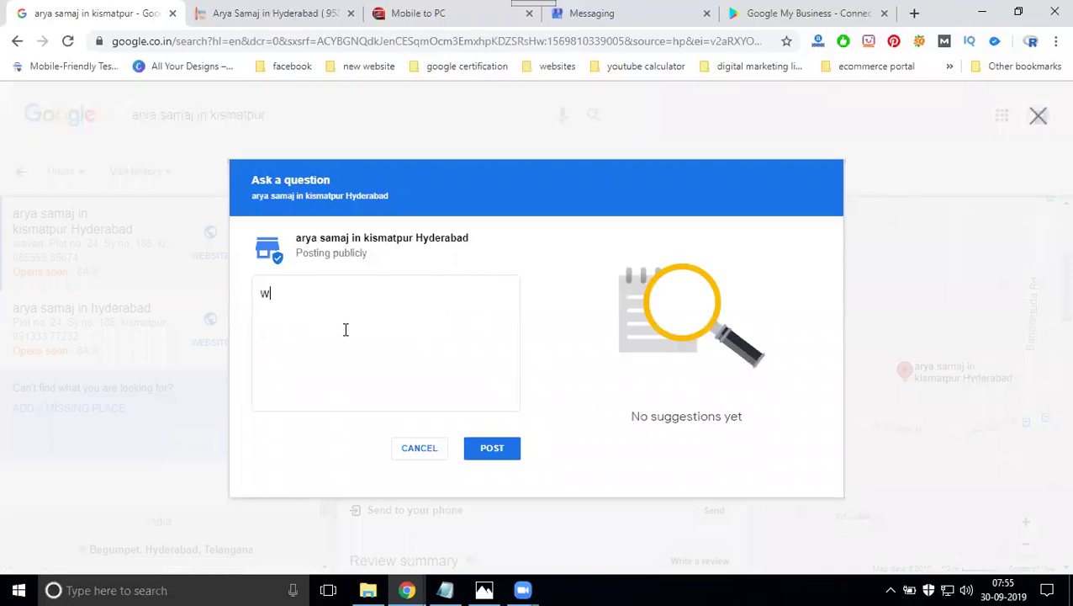
pyautogui.write('here is located')
pyautogui.click(491, 451)
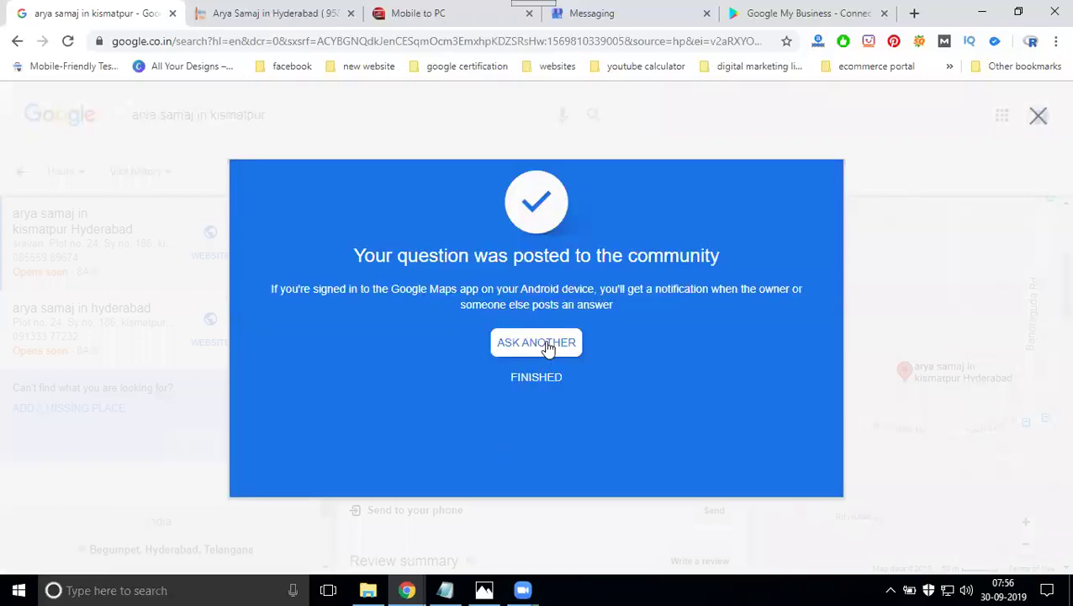
pyautogui.click(542, 379)
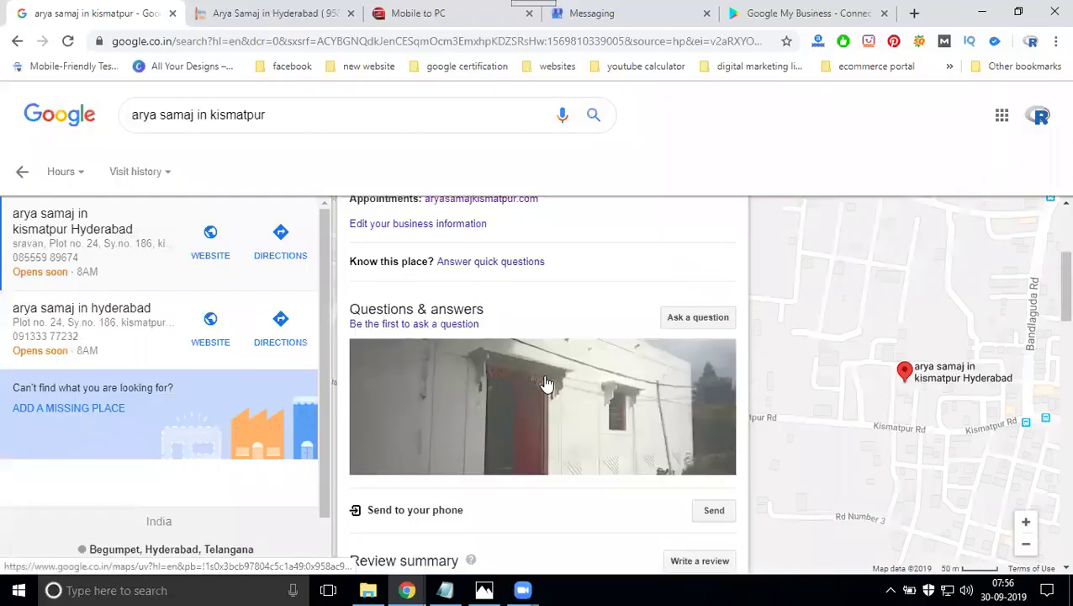
# Reload the My Business Messaging page, then view the phone's Customers > Messages conversations
pyautogui.click(597, 11)
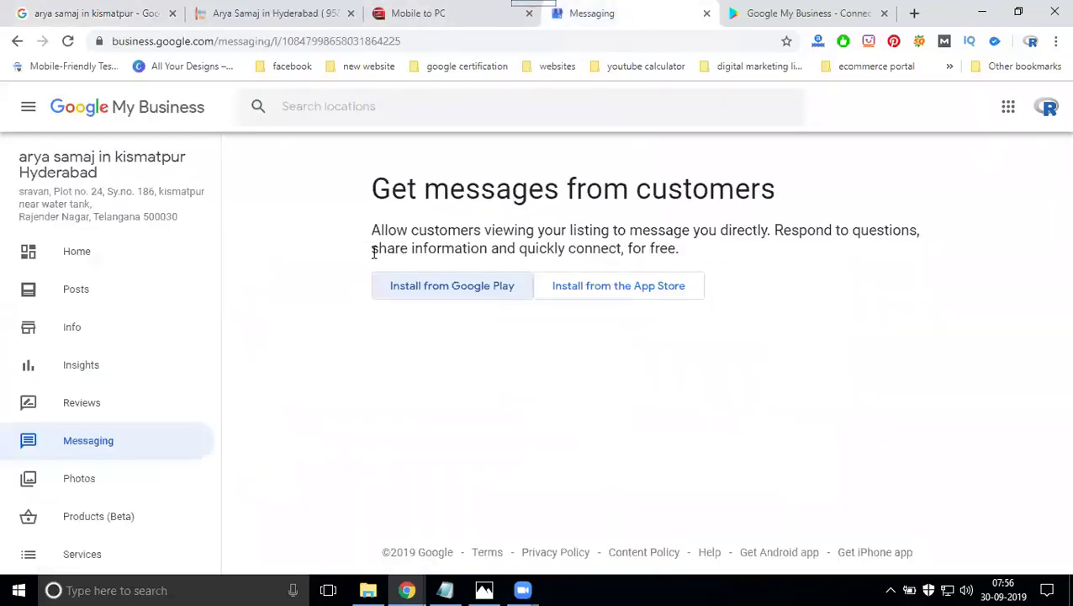
pyautogui.click(67, 40)
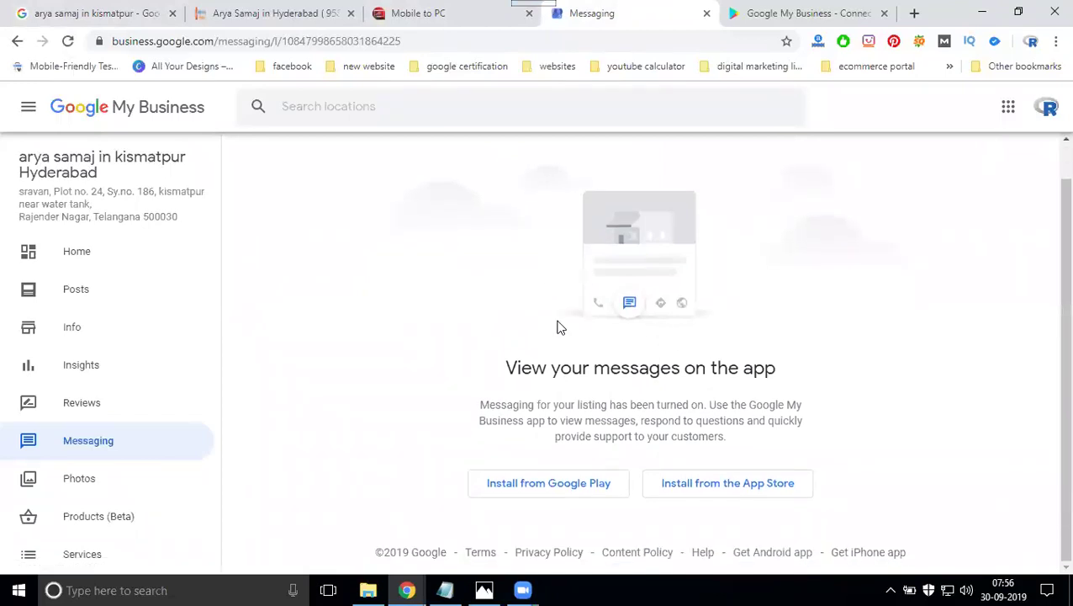
pyautogui.click(444, 23)
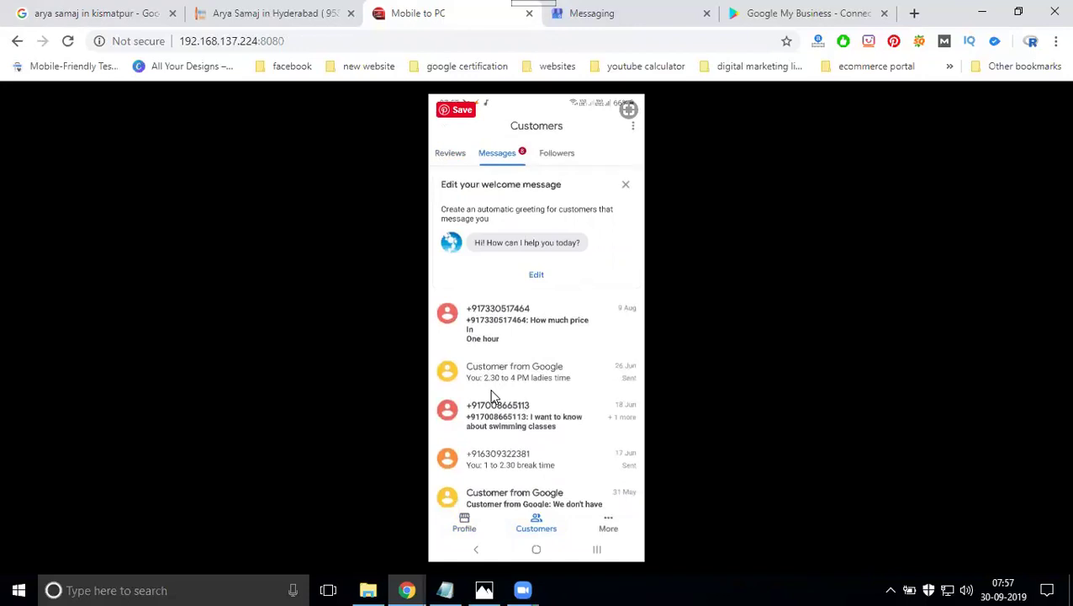
# Go back to the Google My Business Messaging page showing messaging is on for the Arya Samaj listing
pyautogui.click(594, 13)
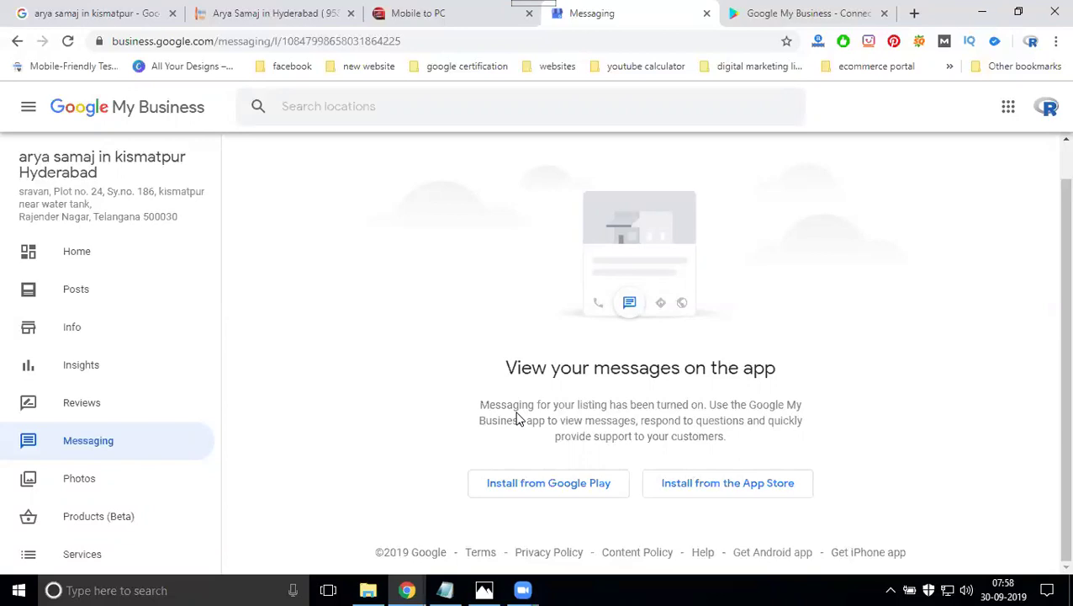
# Check the listing's followers on the mirrored phone's Customers screen, then view the Maps notification screenshot
pyautogui.click(421, 24)
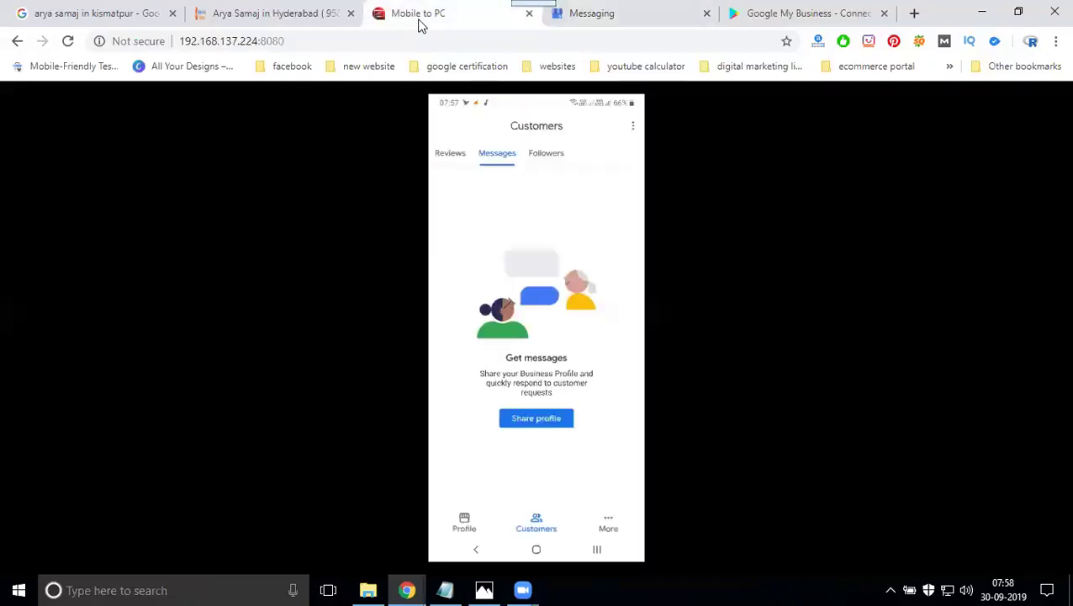
pyautogui.click(545, 159)
pyautogui.hotkey('alt', 'Tab')
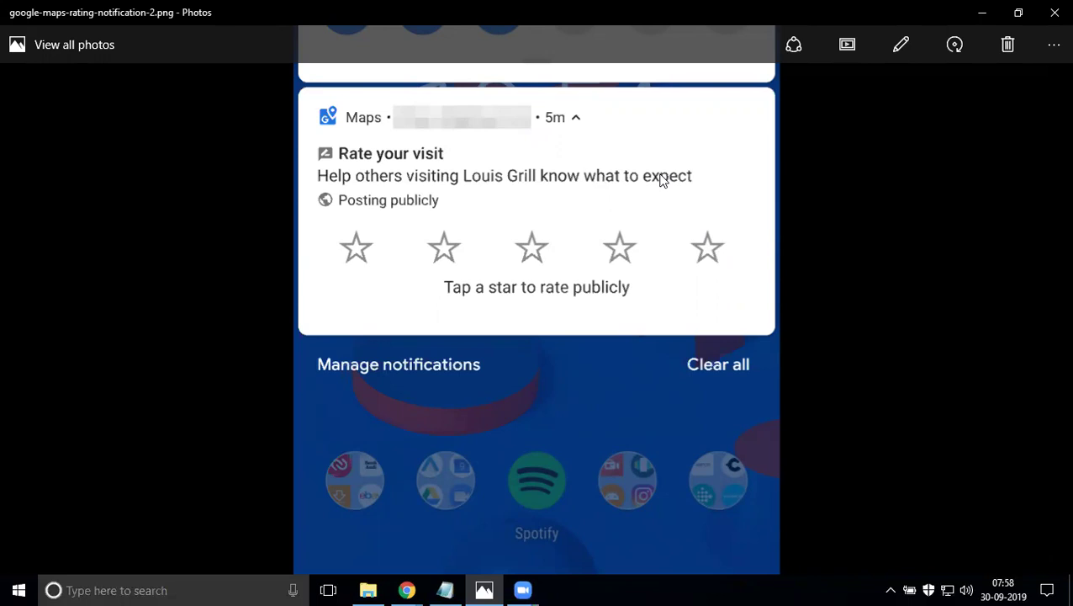
# Return to Chrome's Google Play tab for the installed Google My Business - Connect with your Customers app
pyautogui.click(406, 590)
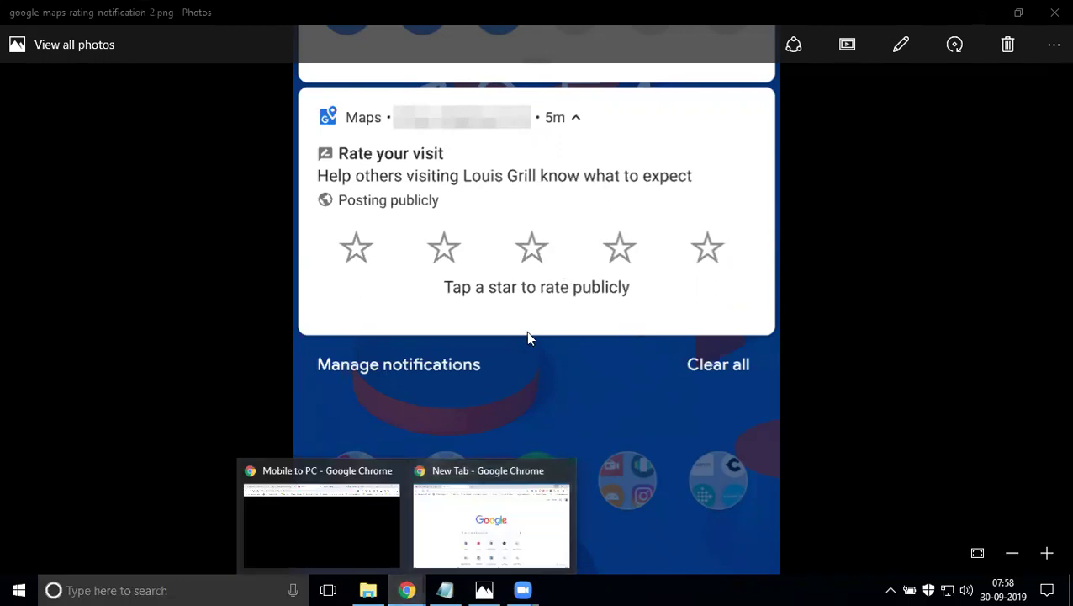
pyautogui.click(354, 491)
pyautogui.click(748, 10)
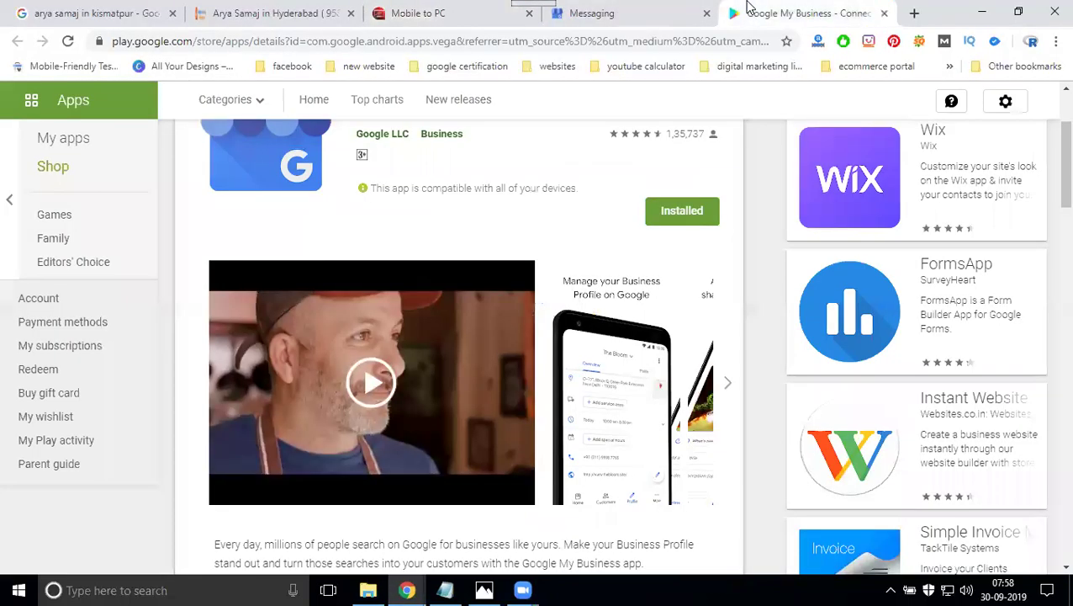
pyautogui.scroll(2, 589, 295)
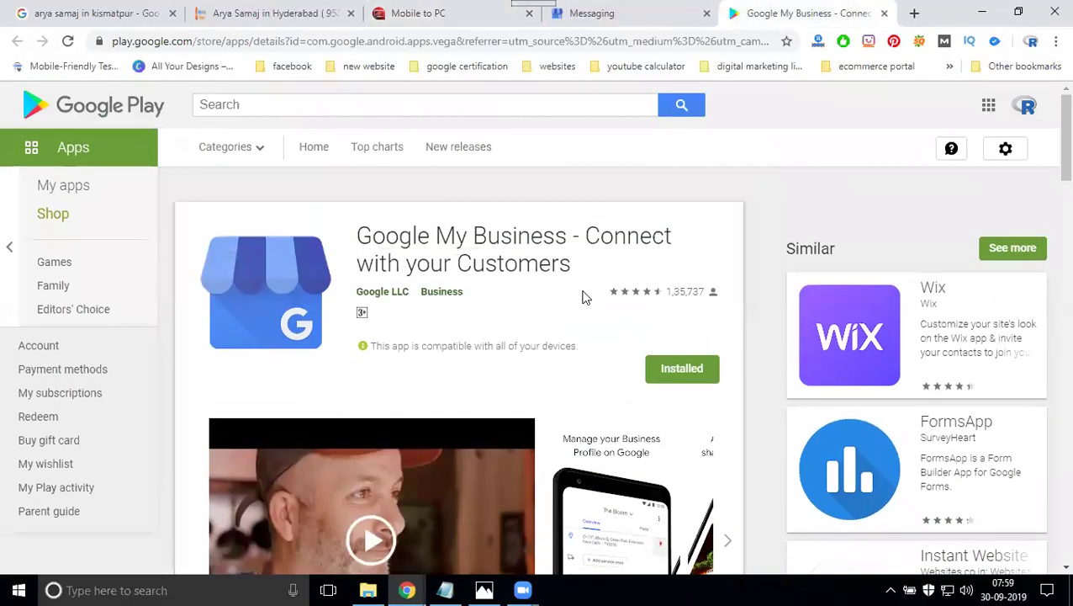